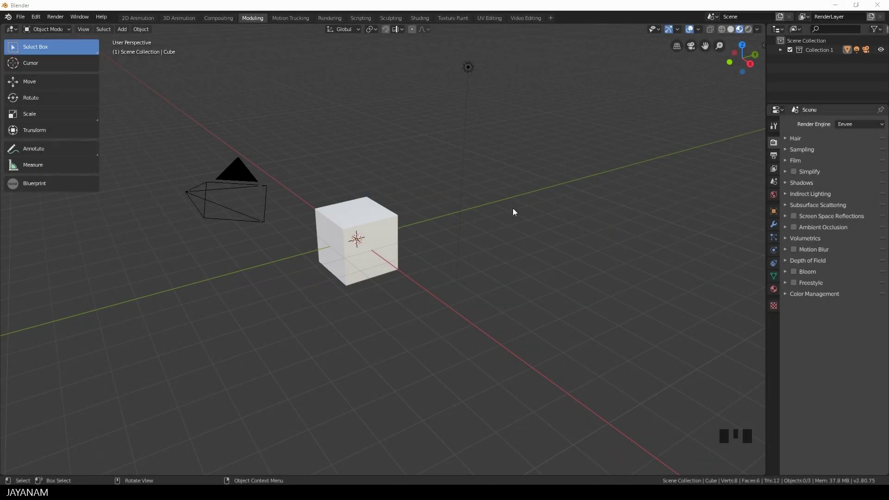
# Orbit around the default scene and select the cube, camera and lamp in turn.
pyautogui.moveTo(506, 186); pyautogui.dragTo(425, 237, button='middle')
pyautogui.click(407, 233)
pyautogui.scroll(-2, 372, 241)
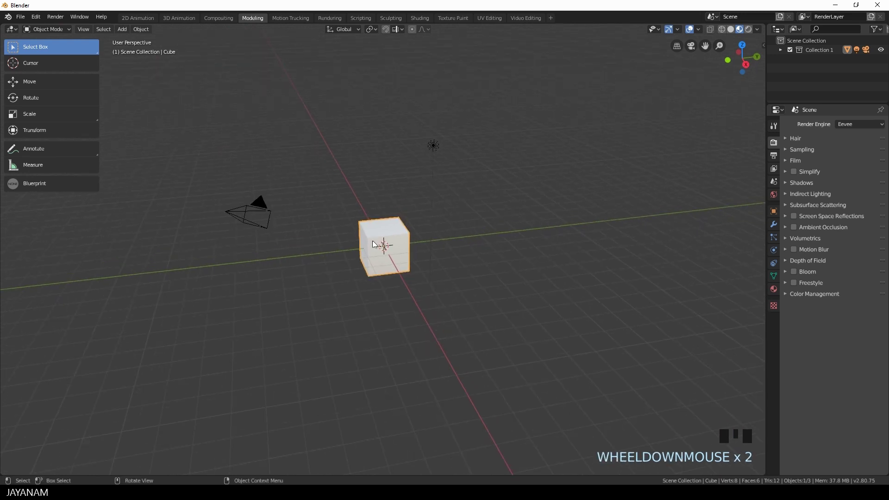
pyautogui.click(256, 213)
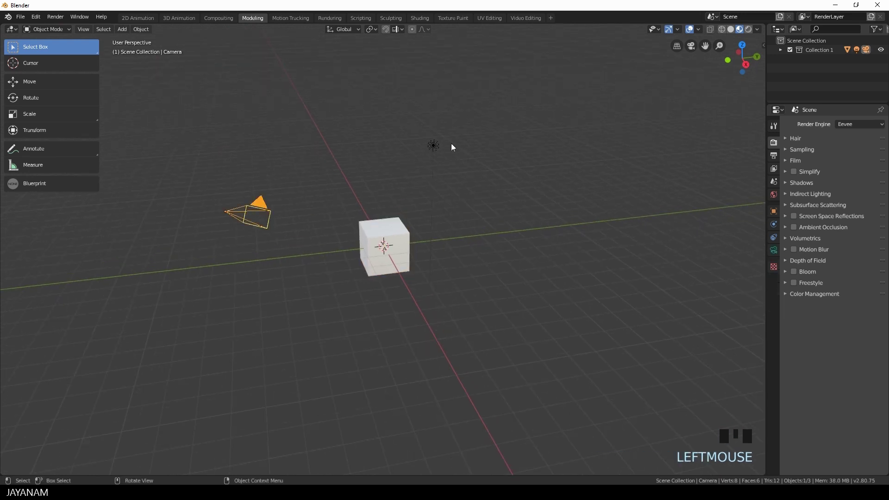
pyautogui.click(434, 146)
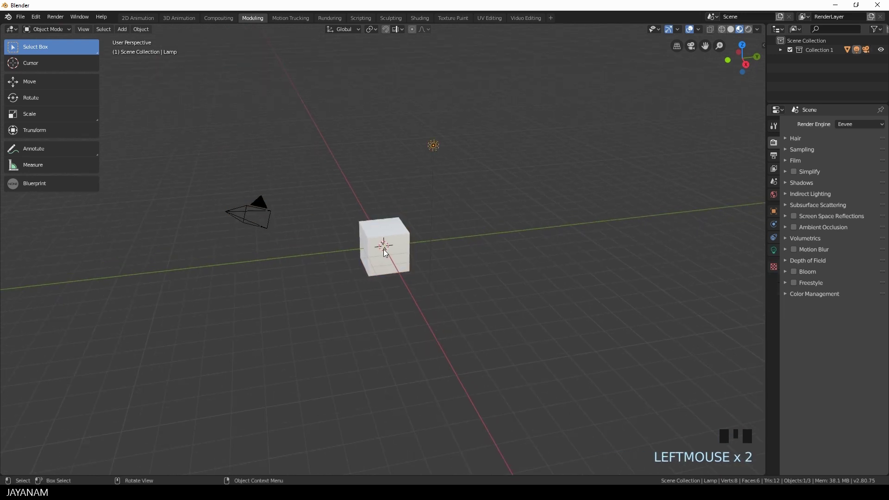
# Expand Collection 1 in the Outliner so Camera, Cube and Lamp are listed.
pyautogui.moveTo(384, 250); pyautogui.dragTo(416, 245, button='middle')
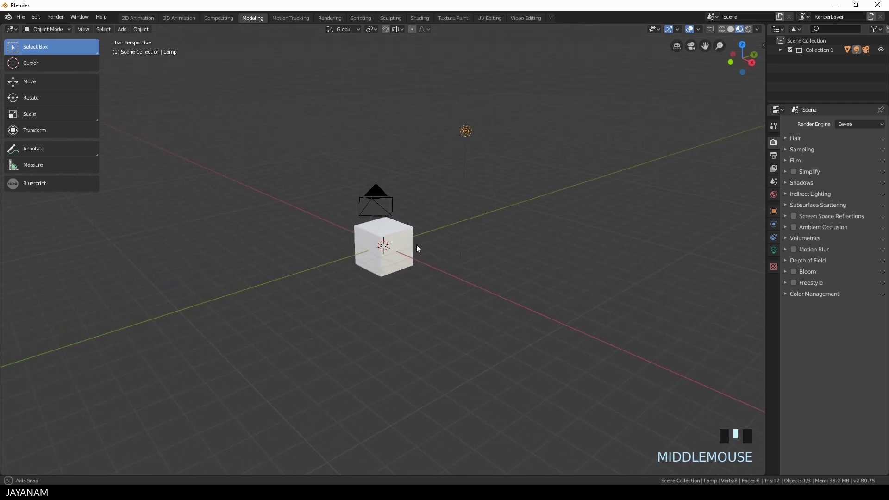
pyautogui.scroll(4, 416, 247)
pyautogui.moveTo(324, 249); pyautogui.dragTo(362, 254, button='middle')
pyautogui.scroll(2, 396, 253)
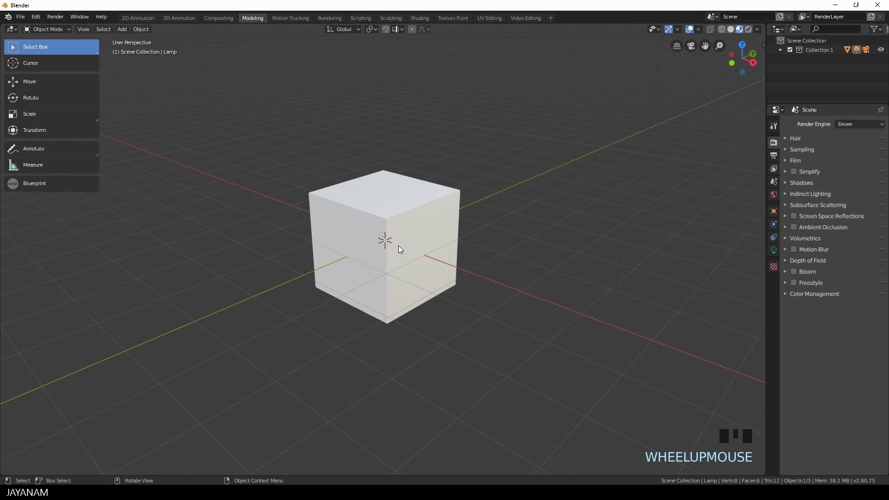
pyautogui.click(780, 50)
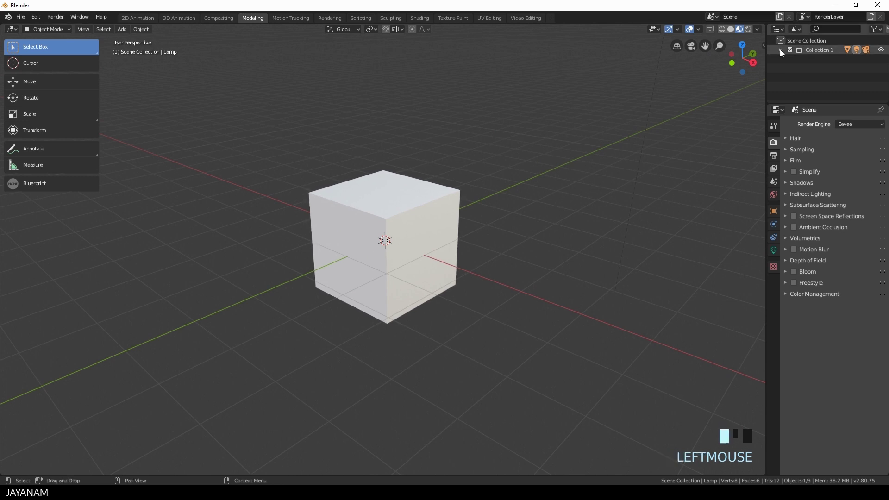
# Select the Camera and align it to a chosen view of the cube.
pyautogui.click(807, 60)
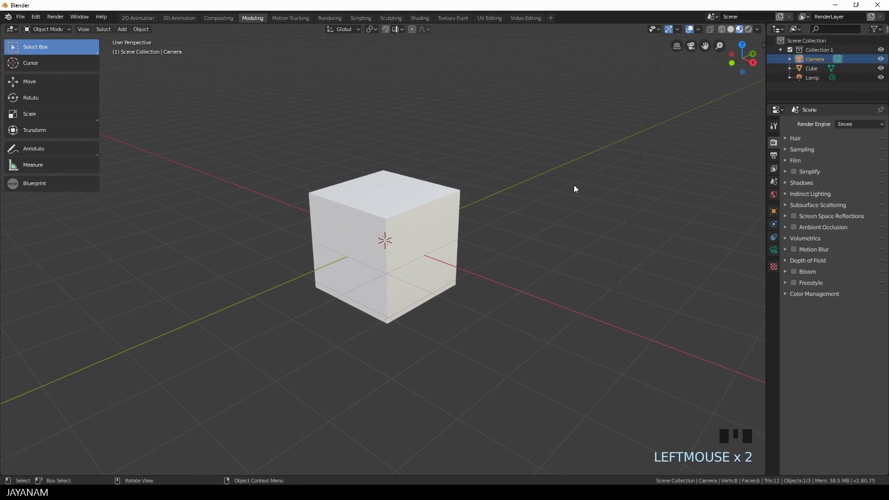
pyautogui.press('ctrl+alt+KP_0')
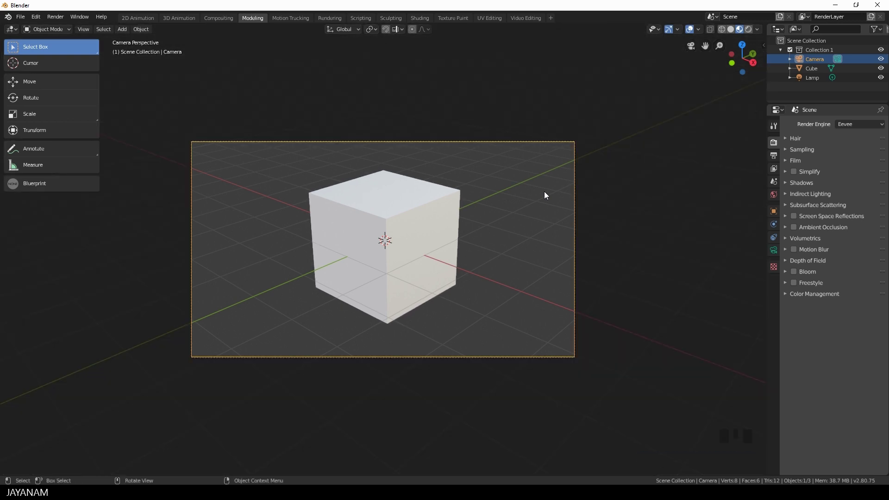
pyautogui.moveTo(298, 215); pyautogui.dragTo(381, 222, button='middle')
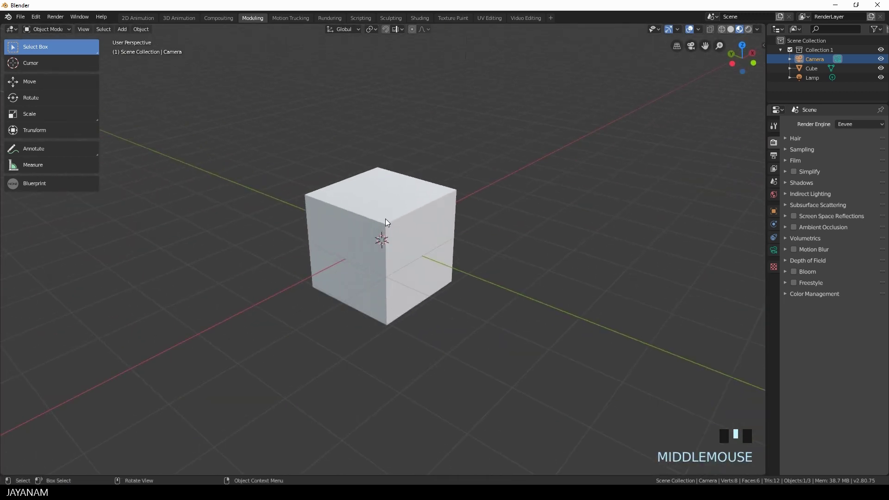
pyautogui.scroll(-2, 449, 230)
pyautogui.scroll(1, 454, 232)
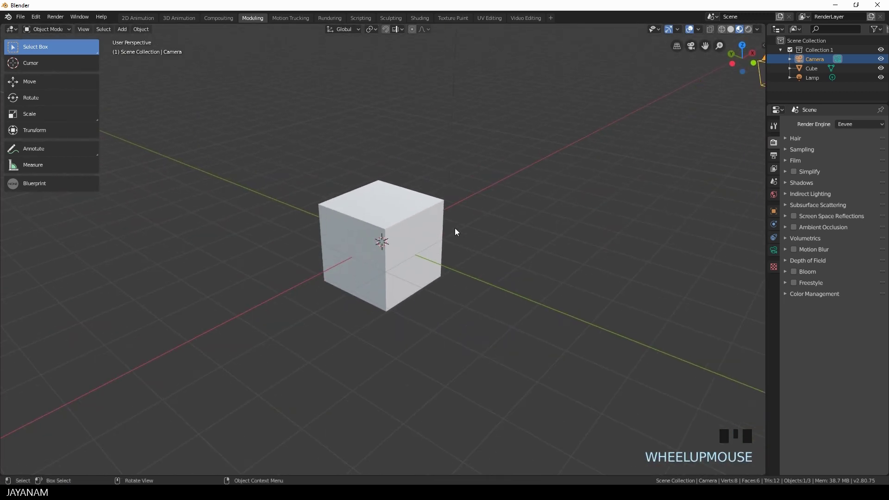
pyautogui.press('ctrl+alt+KP_0')
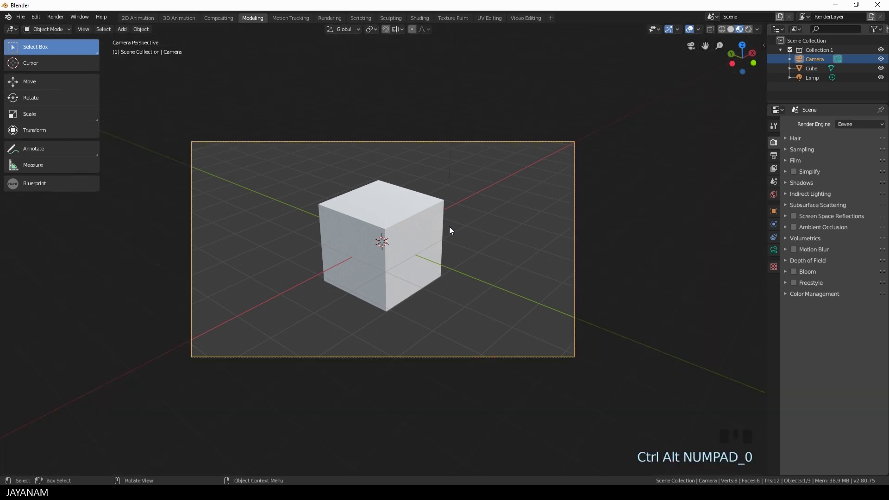
# Nudge the camera by 0.0261 m X, 0.0291 m Y and 0.0741 m Z.
pyautogui.press('g')
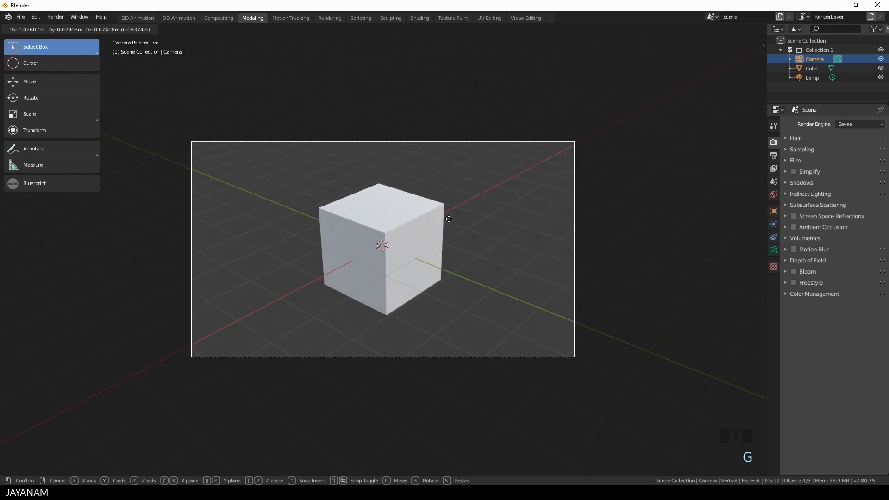
pyautogui.click(449, 219)
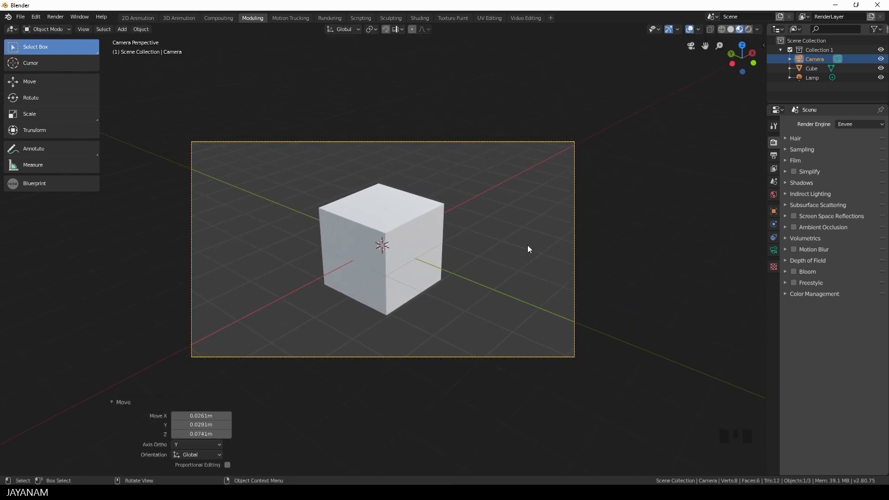
pyautogui.moveTo(527, 245); pyautogui.dragTo(450, 251, button='middle')
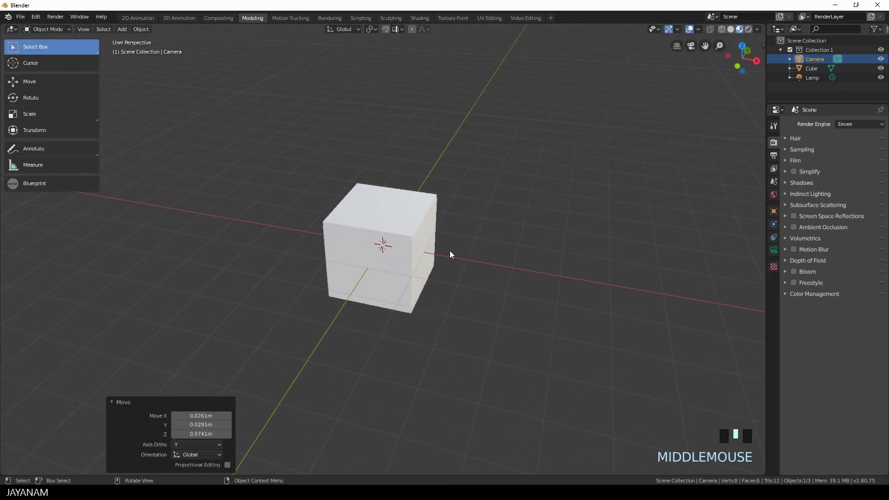
pyautogui.scroll(-1, 450, 250)
pyautogui.scroll(-3, 448, 254)
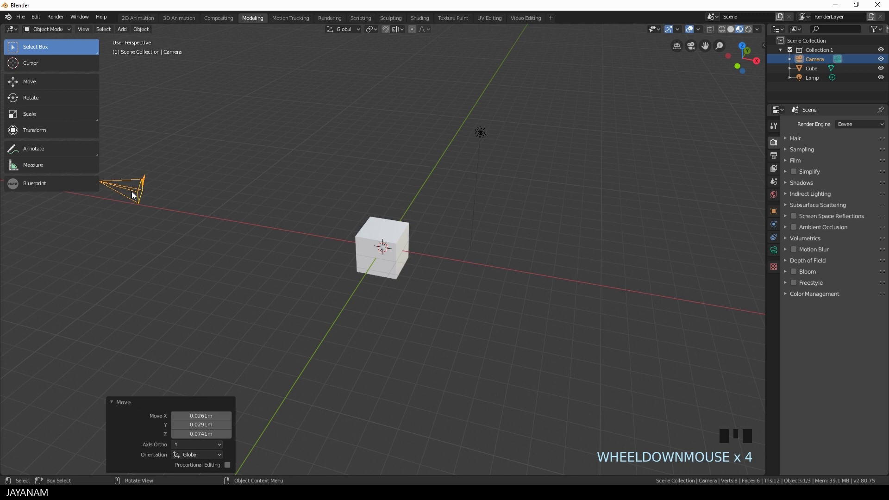
pyautogui.click(774, 237)
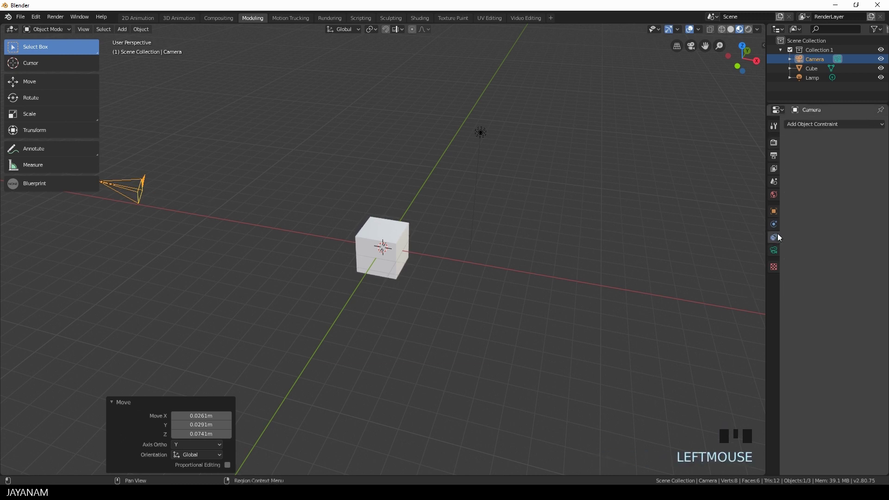
# Add a Track To constraint to the camera with Cube as its target.
pyautogui.click(818, 124)
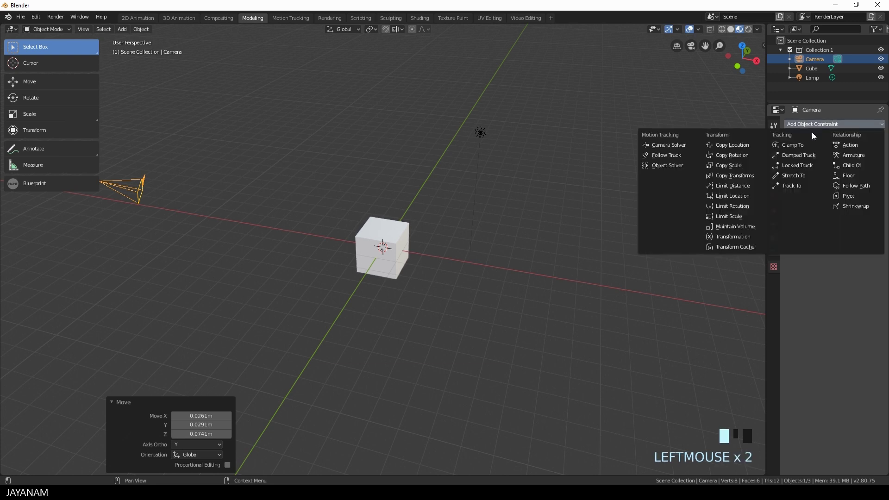
pyautogui.click(795, 186)
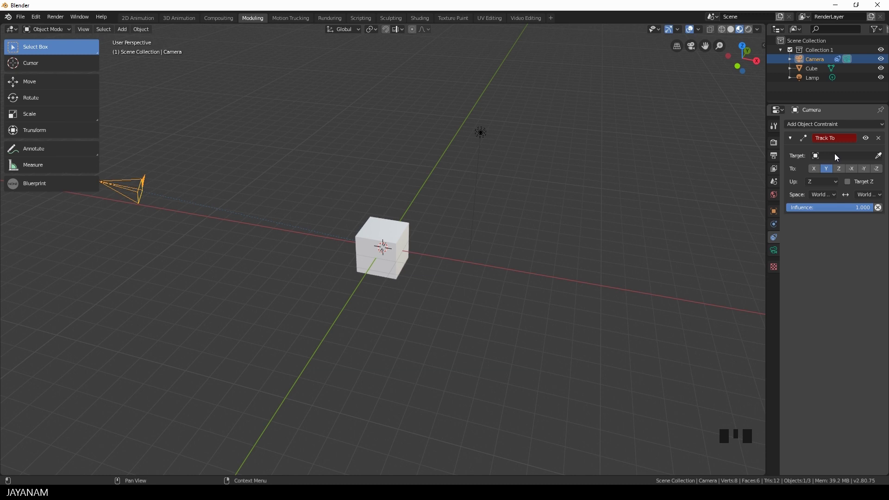
pyautogui.click(835, 155)
pyautogui.click(803, 178)
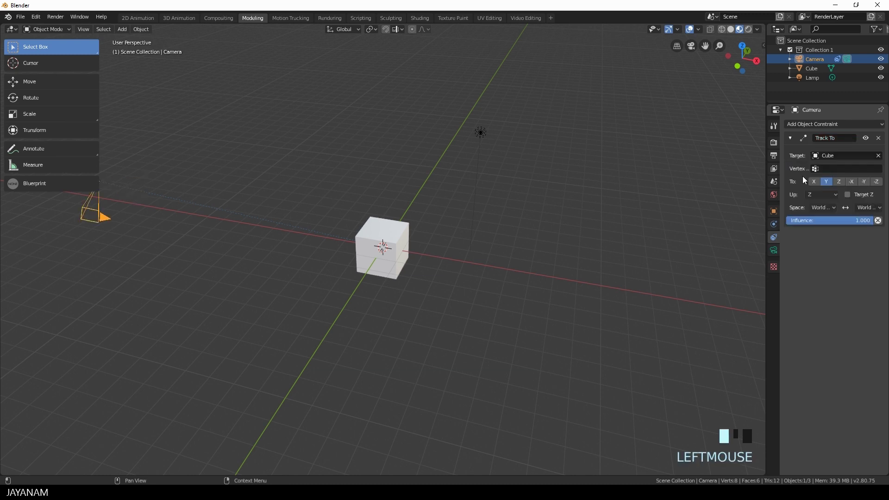
# Set the Track To constraint's up axis to Y and tracking axis to -Z.
pyautogui.click(821, 194)
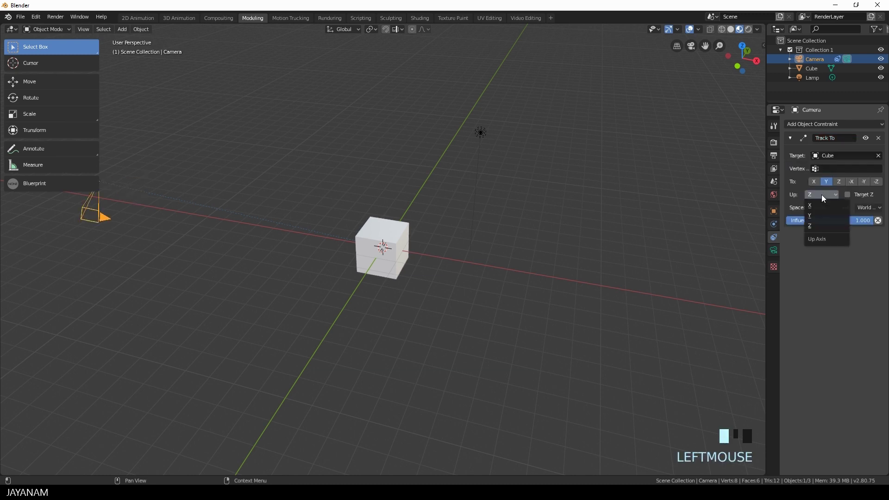
pyautogui.click(816, 217)
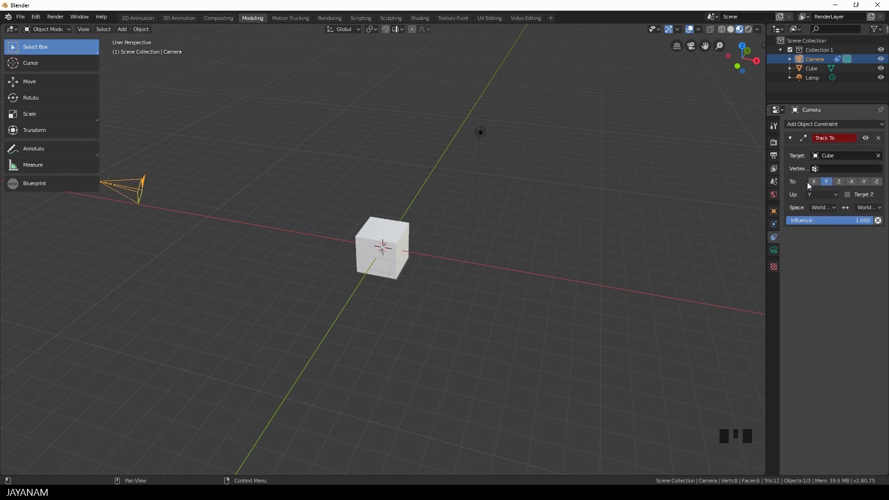
pyautogui.click(878, 182)
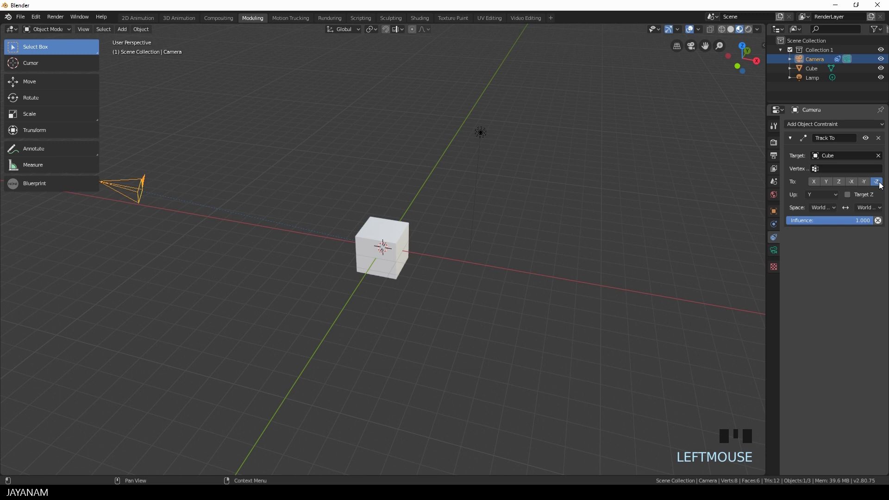
pyautogui.click(386, 257)
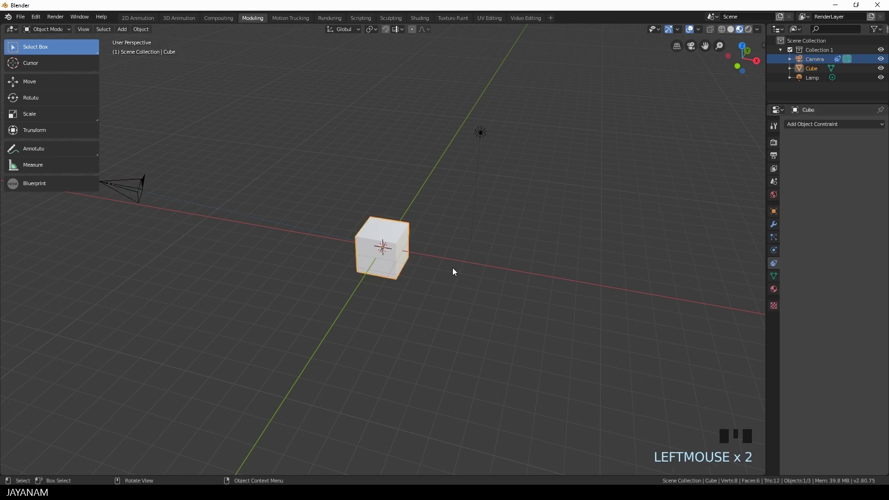
# Grab the cube, drop it at a slightly shifted spot, and orbit the view.
pyautogui.press('g')
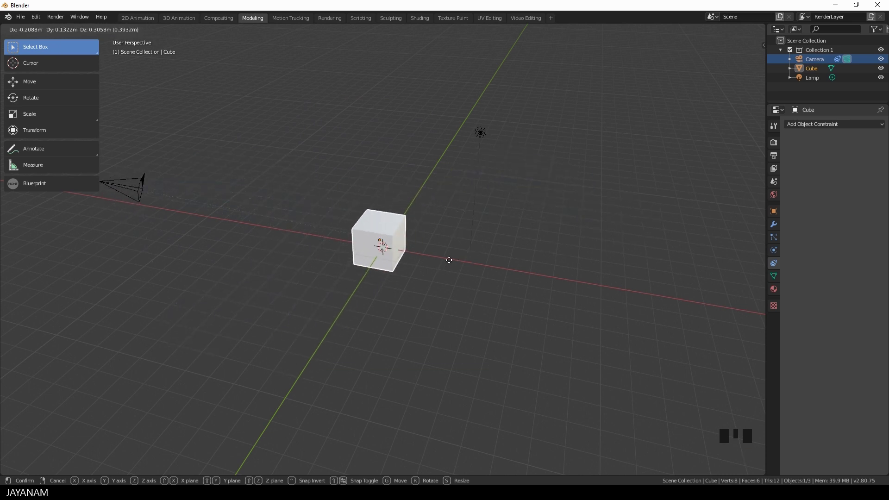
pyautogui.click(451, 264)
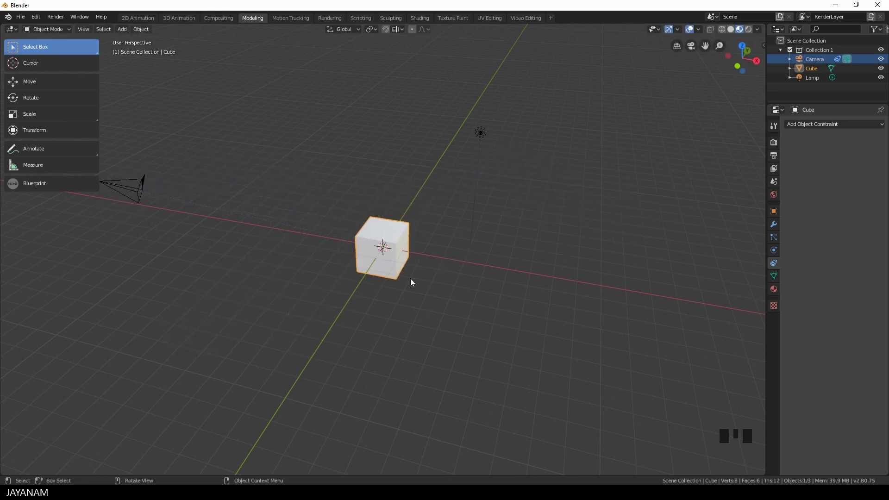
pyautogui.moveTo(399, 282); pyautogui.dragTo(433, 278, button='middle')
# Align the camera to the current view and dolly it along its local Z axis.
pyautogui.click(159, 218)
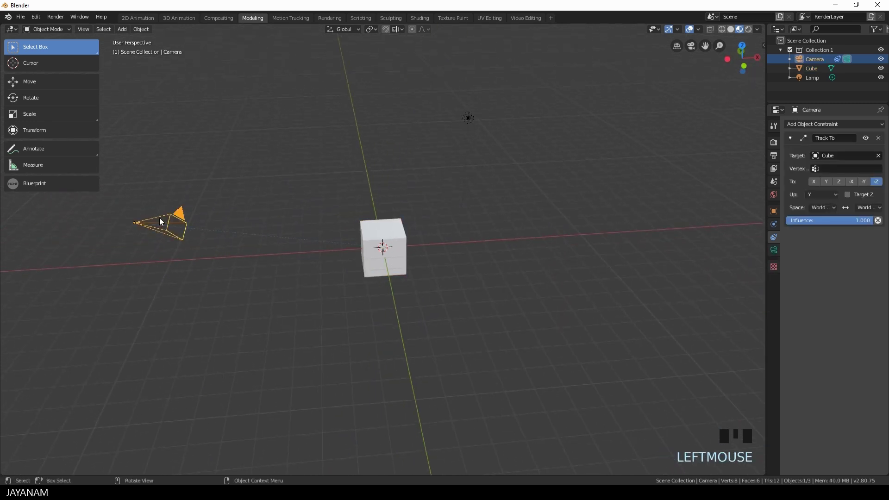
pyautogui.press('ctrl+alt+KP_0')
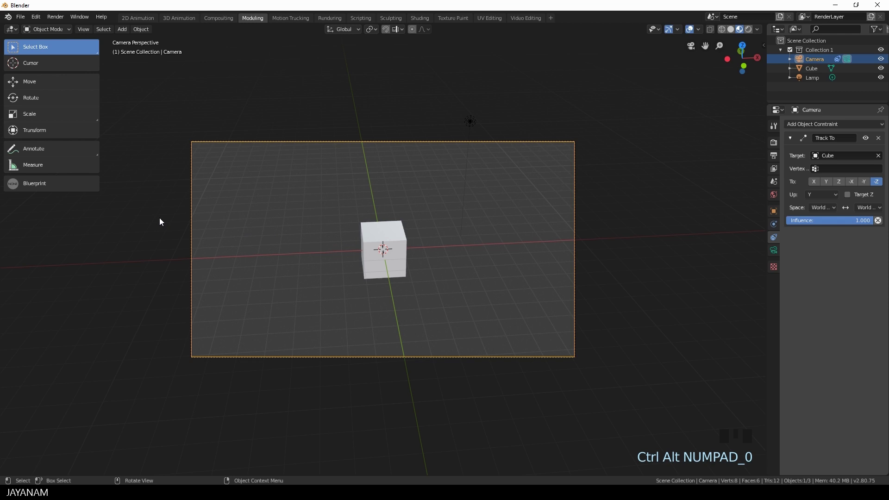
pyautogui.press('g')
pyautogui.press('z')
pyautogui.press('z')
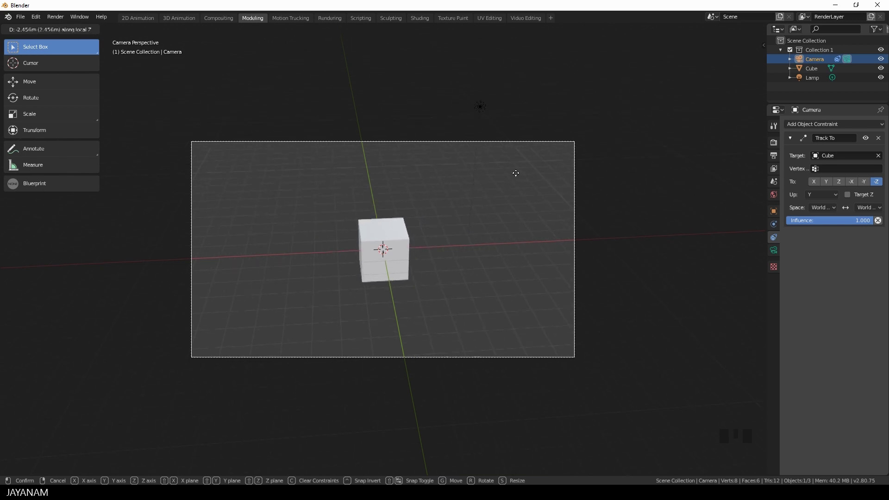
pyautogui.click(521, 113)
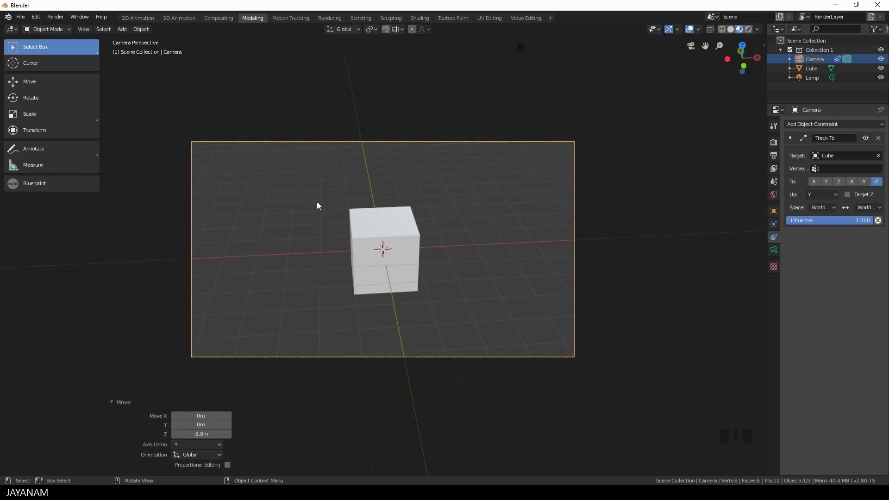
# Re-align the camera from a new angle and push it closer, reaching -5.77 m along local Z.
pyautogui.moveTo(267, 196); pyautogui.dragTo(406, 193, button='middle')
pyautogui.press('ctrl+alt+KP_0')
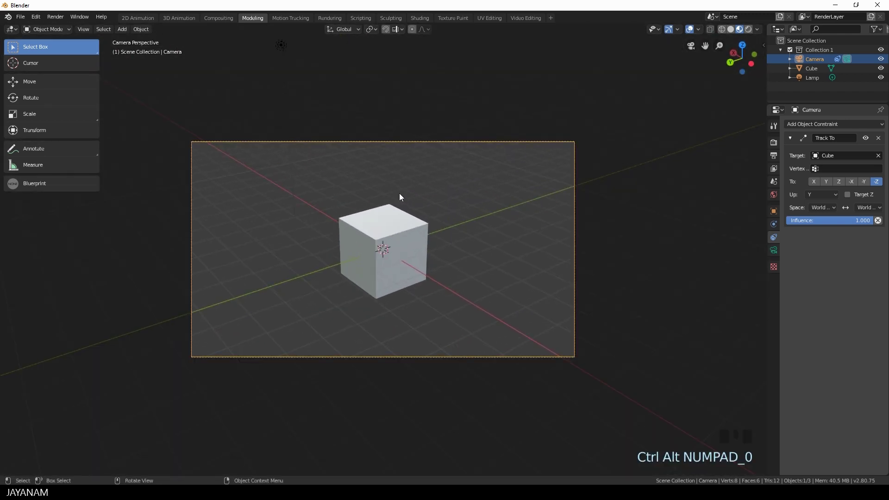
pyautogui.press('g')
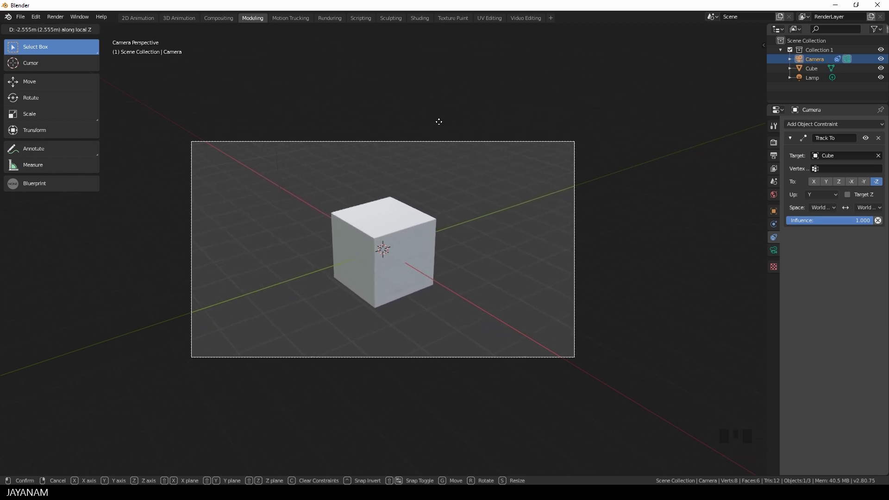
pyautogui.click(449, 88)
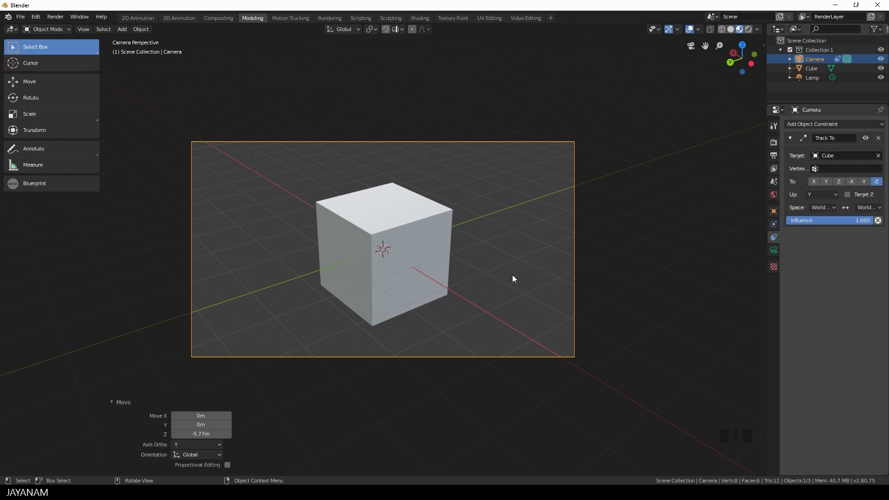
pyautogui.moveTo(512, 274); pyautogui.dragTo(437, 284, button='middle')
# Zoom out and add a Plain Axes Empty at the world origin.
pyautogui.scroll(-3, 433, 282)
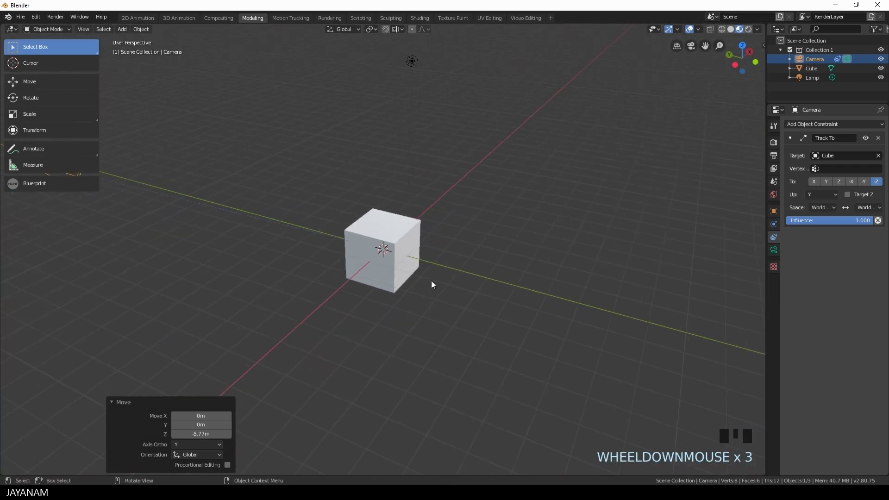
pyautogui.scroll(-2, 431, 284)
pyautogui.moveTo(459, 288); pyautogui.dragTo(440, 289, button='middle')
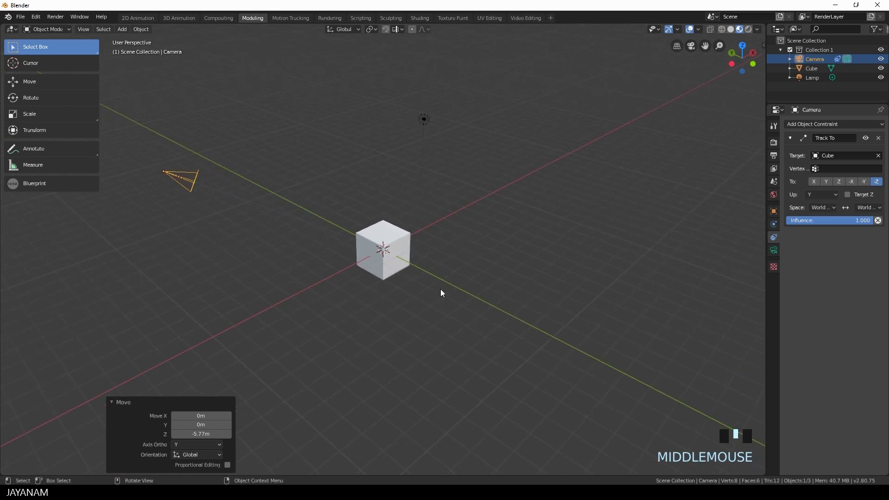
pyautogui.hotkey('shift', 'a')
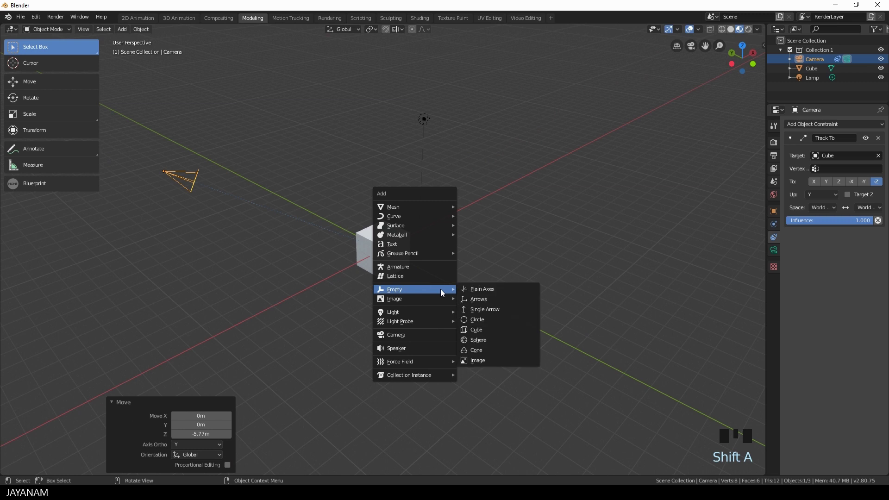
pyautogui.click(484, 289)
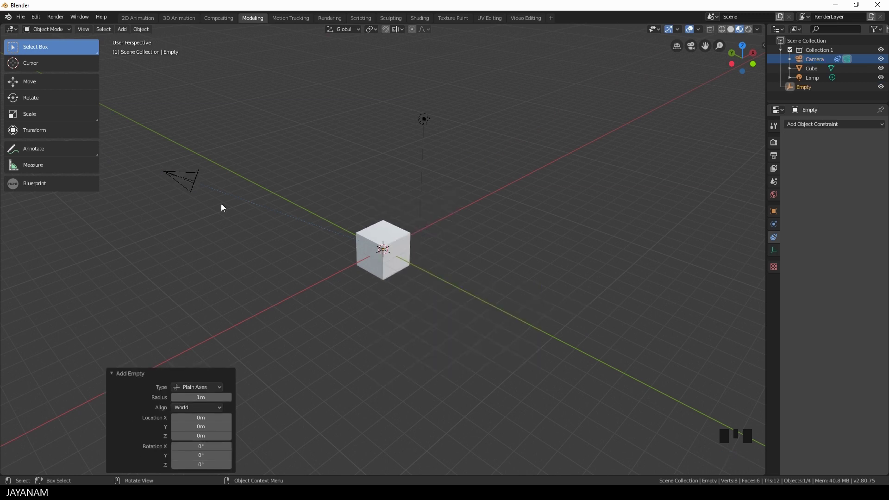
pyautogui.click(190, 179)
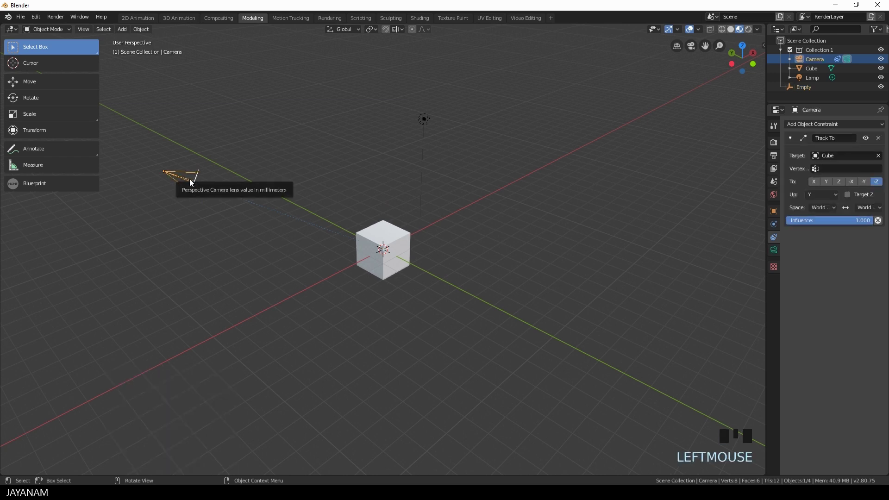
# Switch the camera's Track To target from Cube to Empty.
pyautogui.click(838, 156)
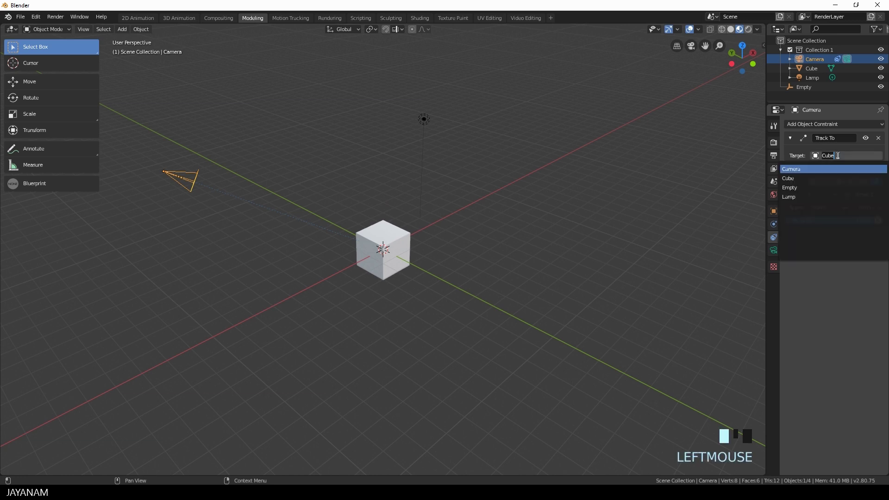
pyautogui.click(803, 189)
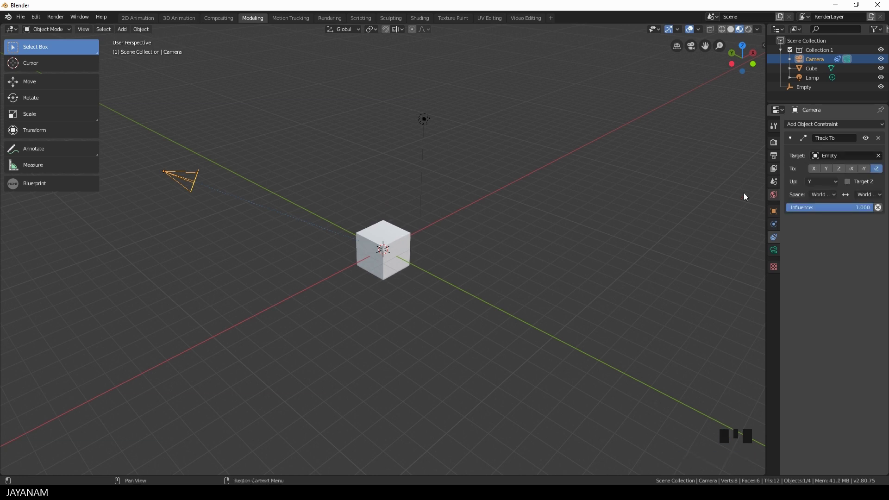
# Move the Empty 1.33 m X, 0.683 m Y, 2.35 m Z above the cube, then align the camera to the view.
pyautogui.click(804, 87)
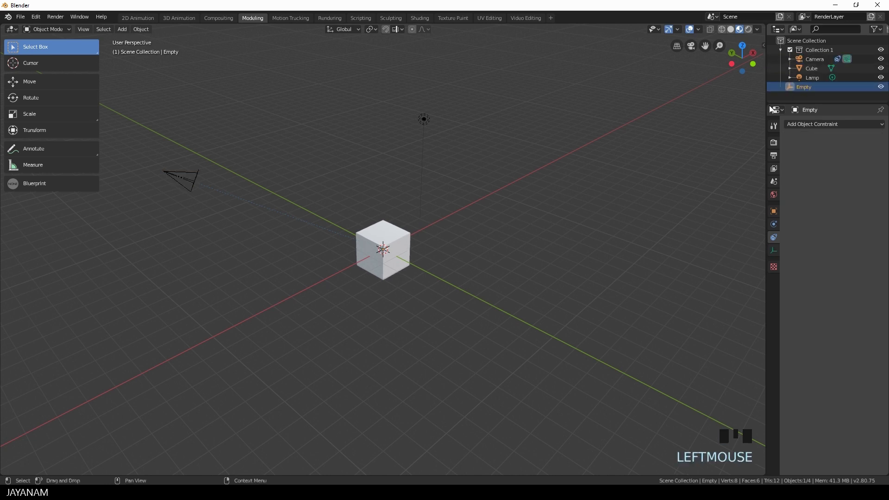
pyautogui.moveTo(424, 275); pyautogui.dragTo(445, 274, button='middle')
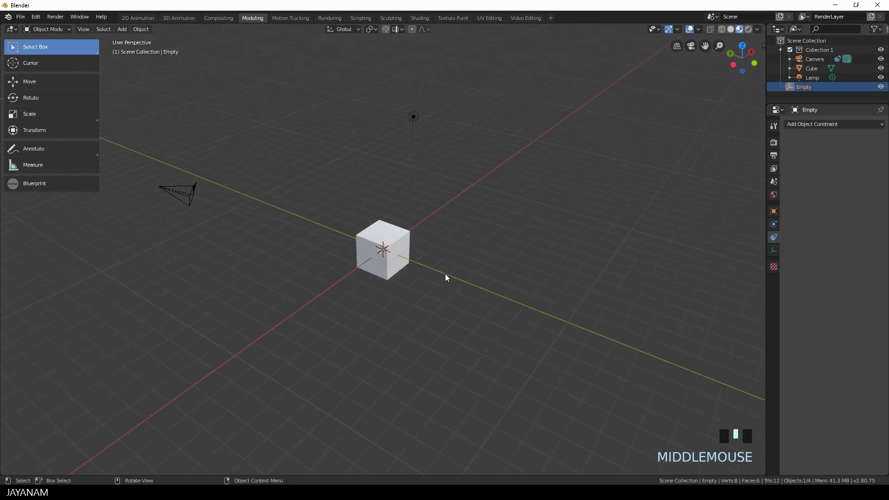
pyautogui.press('g')
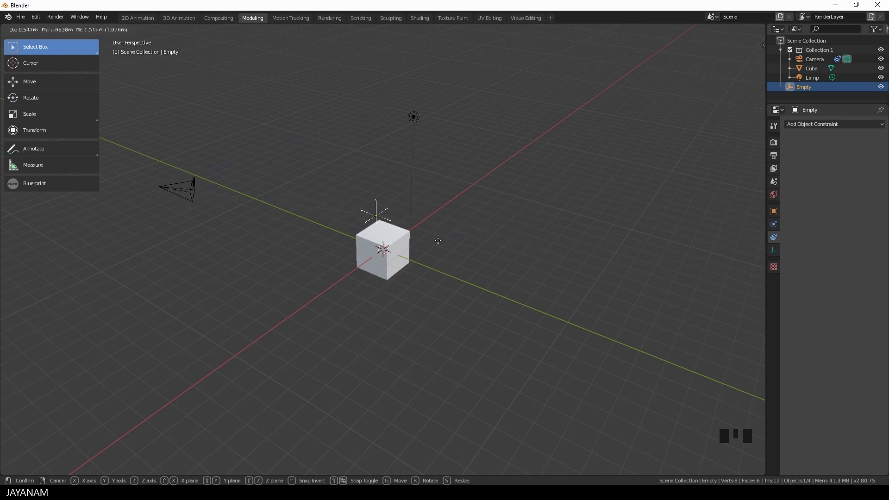
pyautogui.click(448, 222)
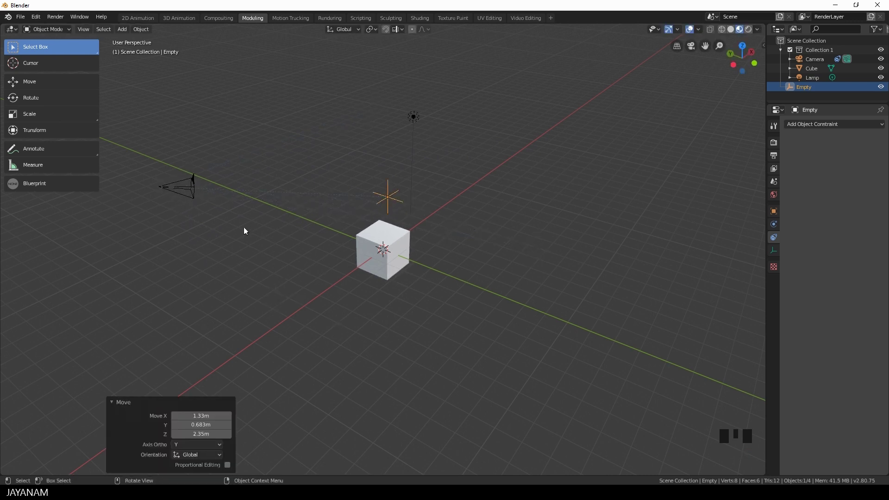
pyautogui.click(189, 193)
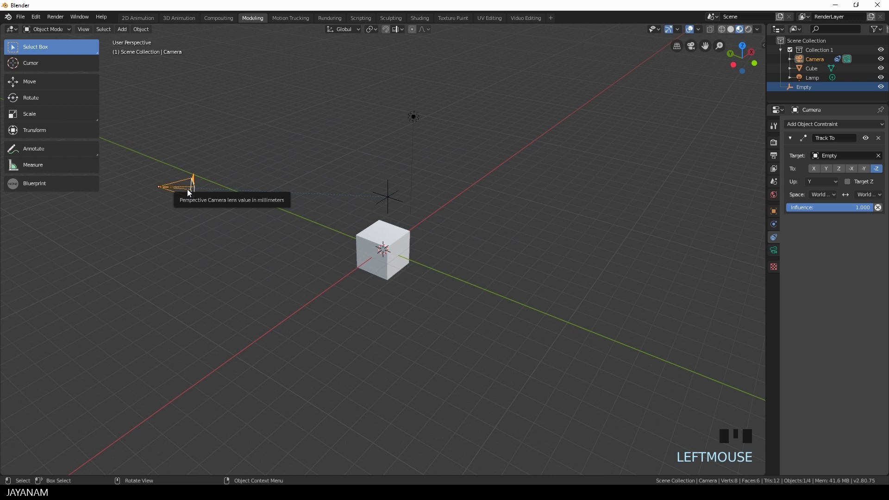
pyautogui.press('ctrl+alt+KP_0')
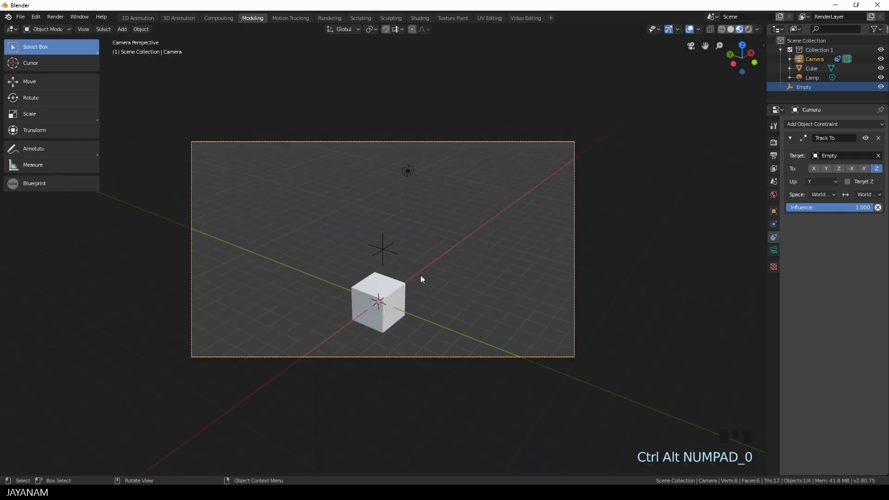
# Zoom in and grab the Empty so the tracking camera swings to follow it.
pyautogui.scroll(2, 391, 249)
pyautogui.click(384, 248)
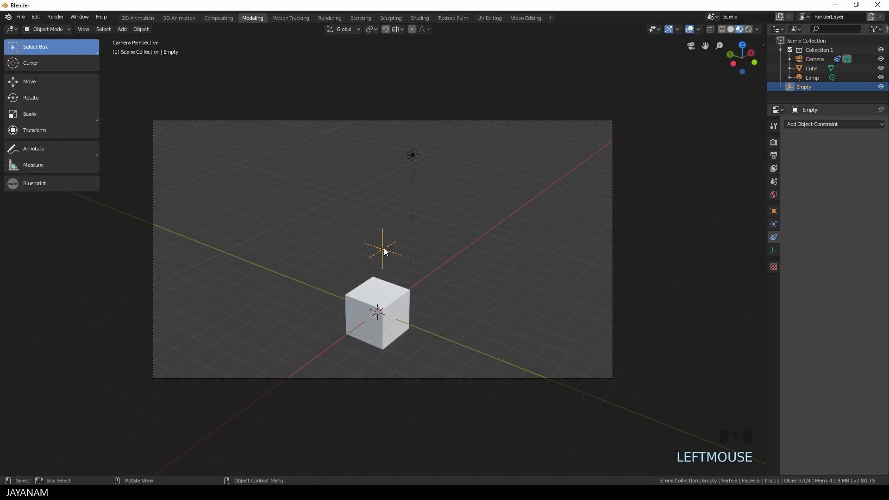
pyautogui.press('g')
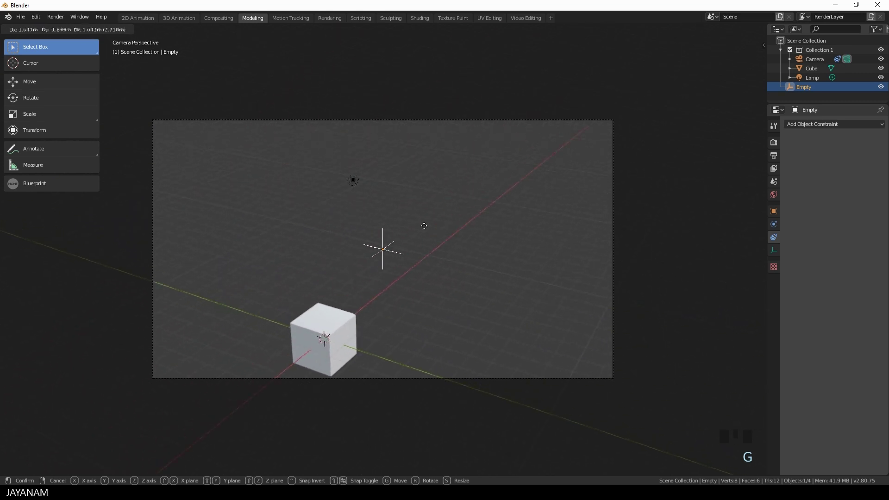